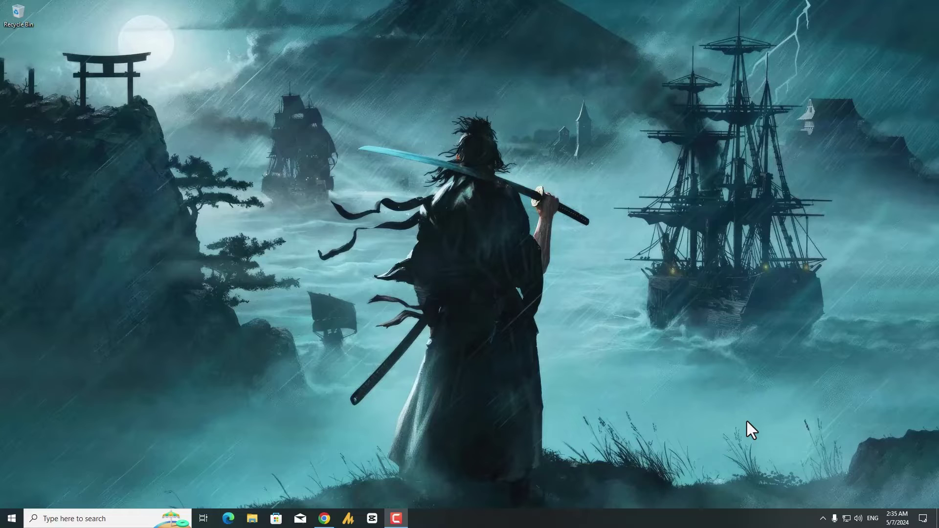
- Open Task Manager from the taskbar and end the Internet Download Manager process
{"action": "right_click", "coordinate": [632, 523]}
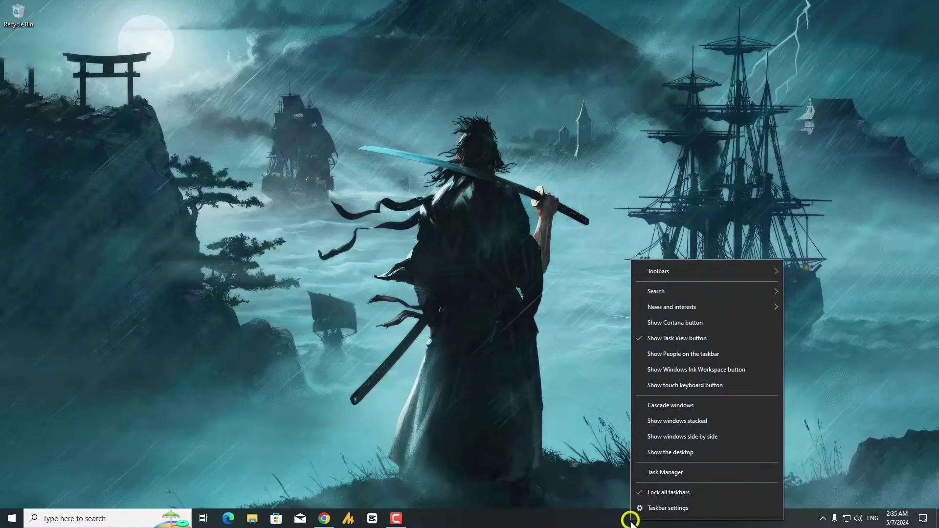
{"action": "left_click", "coordinate": [642, 472]}
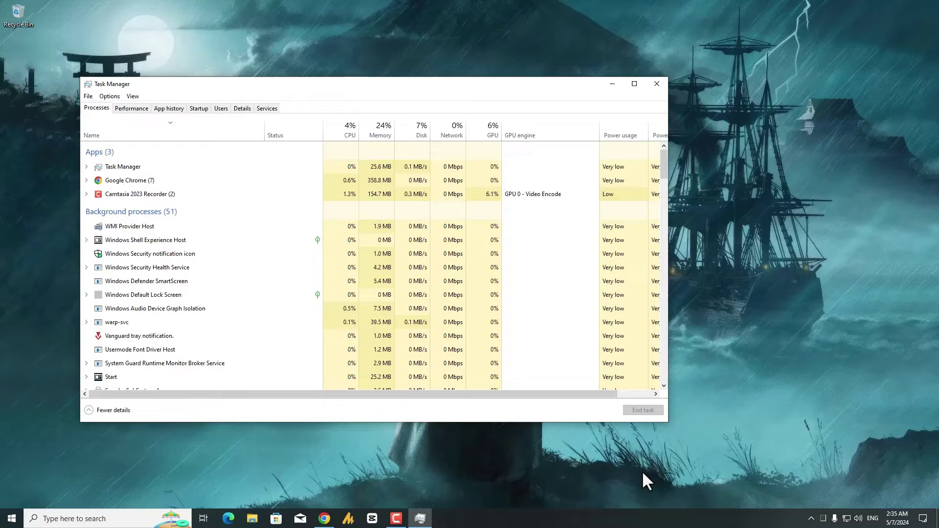
{"action": "left_click_drag", "start_coordinate": [393, 87], "coordinate": [576, 75]}
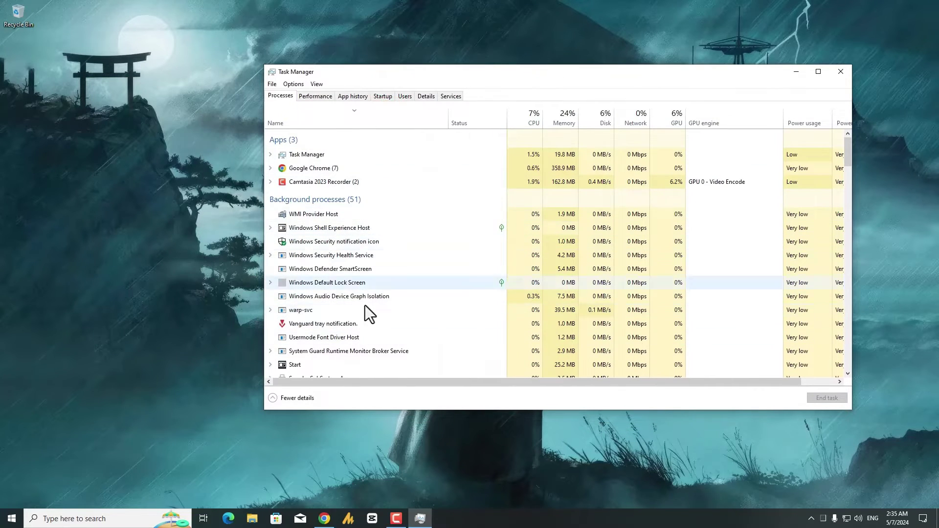
{"action": "scroll", "coordinate": [374, 310], "scroll_direction": "down", "scroll_amount": 2}
{"action": "scroll", "coordinate": [374, 310], "scroll_direction": "down", "scroll_amount": 8}
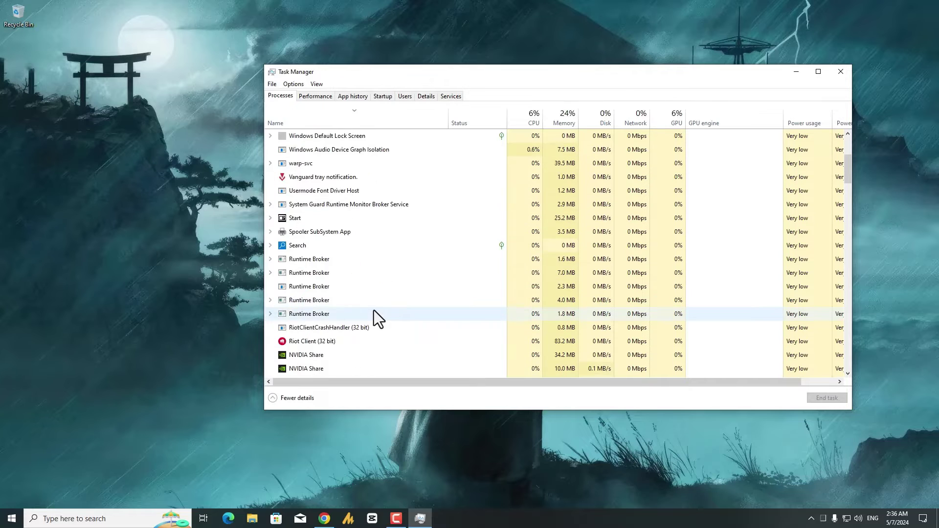
{"action": "scroll", "coordinate": [373, 310], "scroll_direction": "down", "scroll_amount": 3}
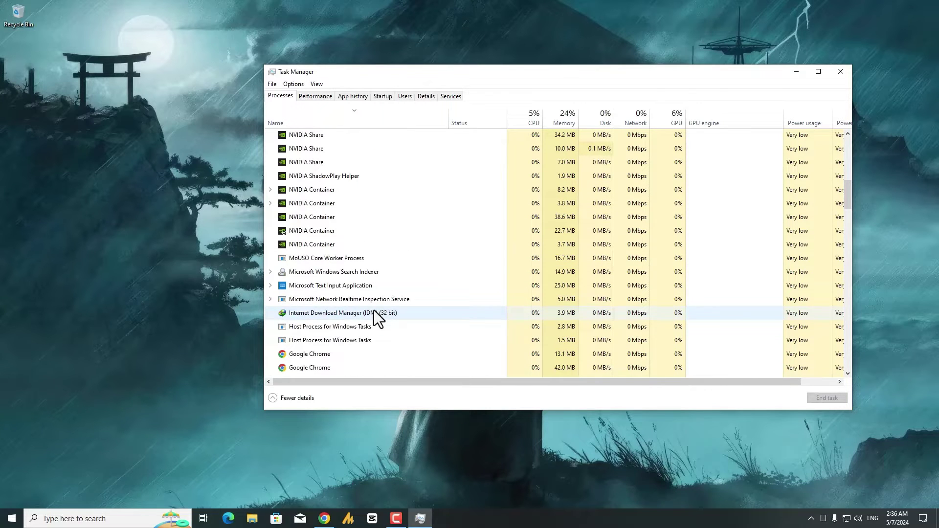
{"action": "right_click", "coordinate": [366, 310]}
{"action": "left_click", "coordinate": [383, 317]}
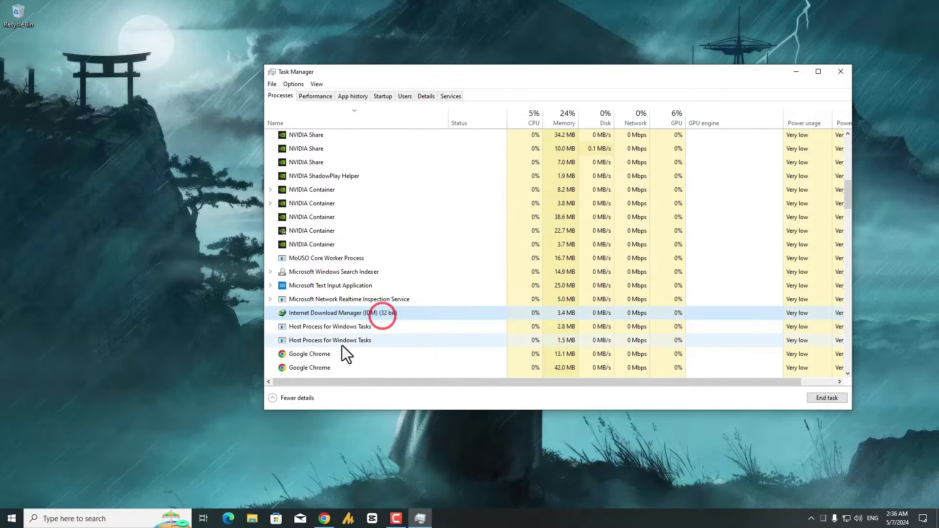
- Leave Clownfish Voice Changer running and close Task Manager
{"action": "scroll", "coordinate": [342, 345], "scroll_direction": "down", "scroll_amount": 4}
{"action": "scroll", "coordinate": [325, 334], "scroll_direction": "down", "scroll_amount": 5}
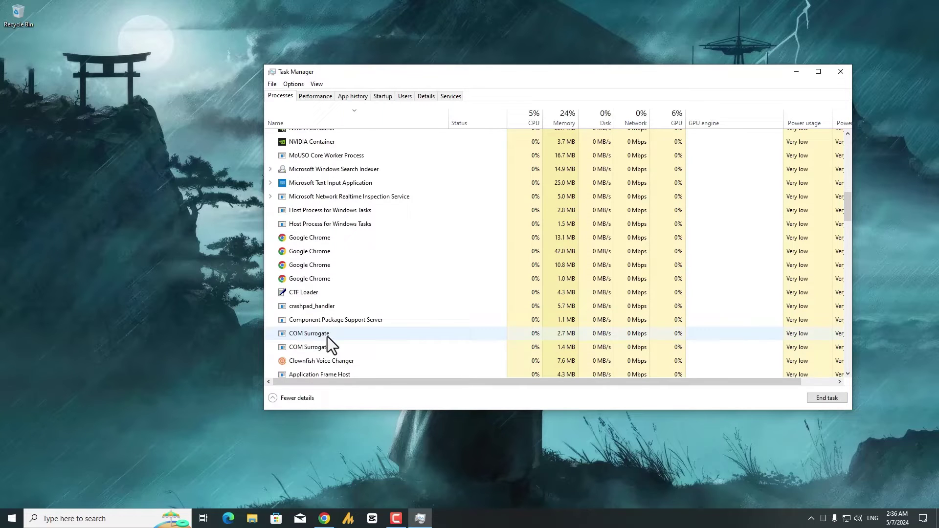
{"action": "scroll", "coordinate": [347, 347], "scroll_direction": "up", "scroll_amount": 1}
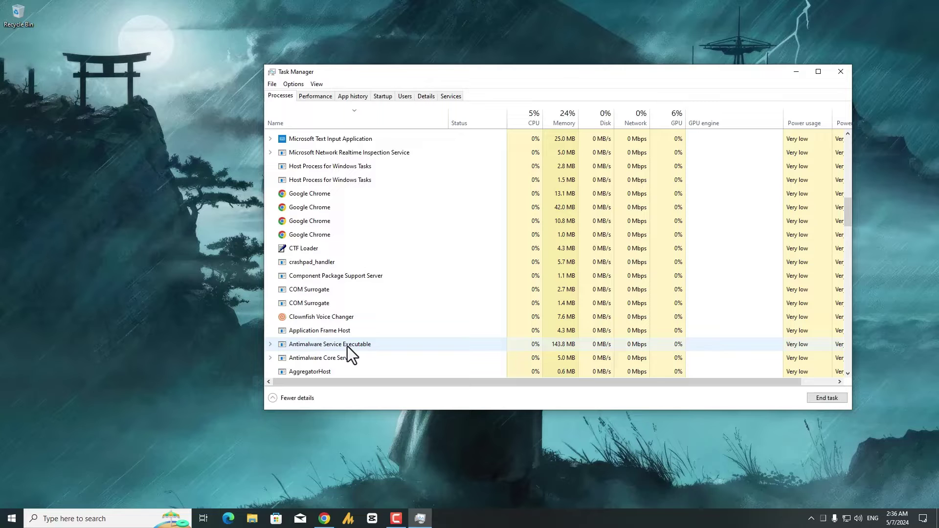
{"action": "right_click", "coordinate": [315, 321]}
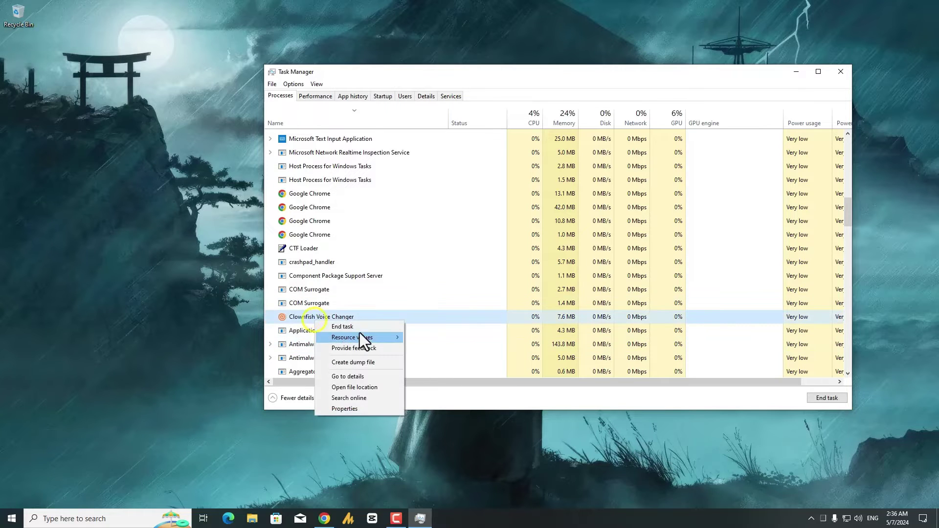
{"action": "left_click", "coordinate": [381, 290]}
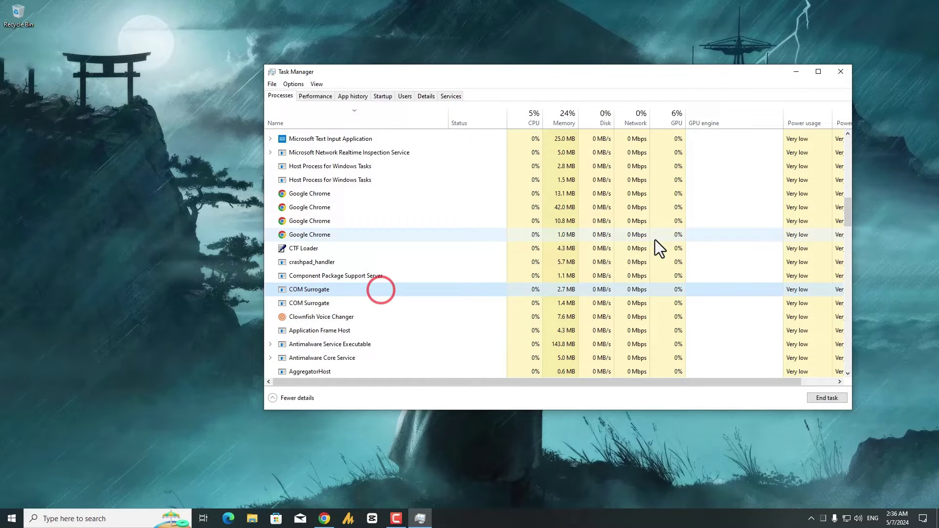
{"action": "left_click", "coordinate": [841, 71]}
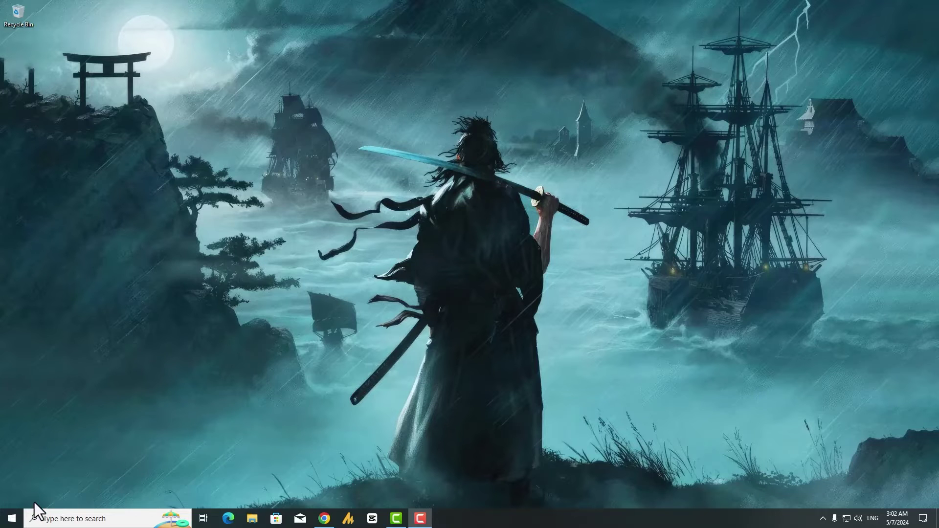
- Open Privacy settings and turn off Windows tracking of app launches
{"action": "left_click", "coordinate": [12, 519]}
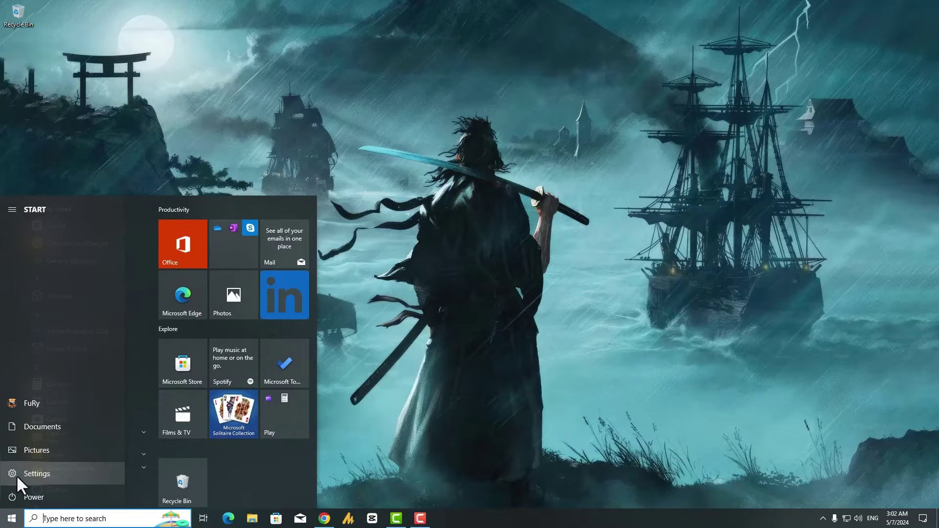
{"action": "left_click", "coordinate": [16, 475]}
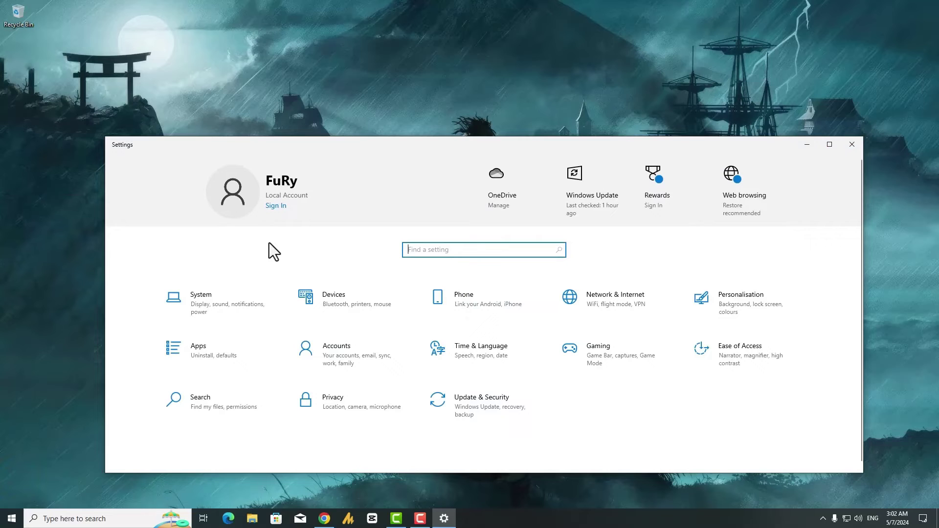
{"action": "left_click", "coordinate": [366, 406]}
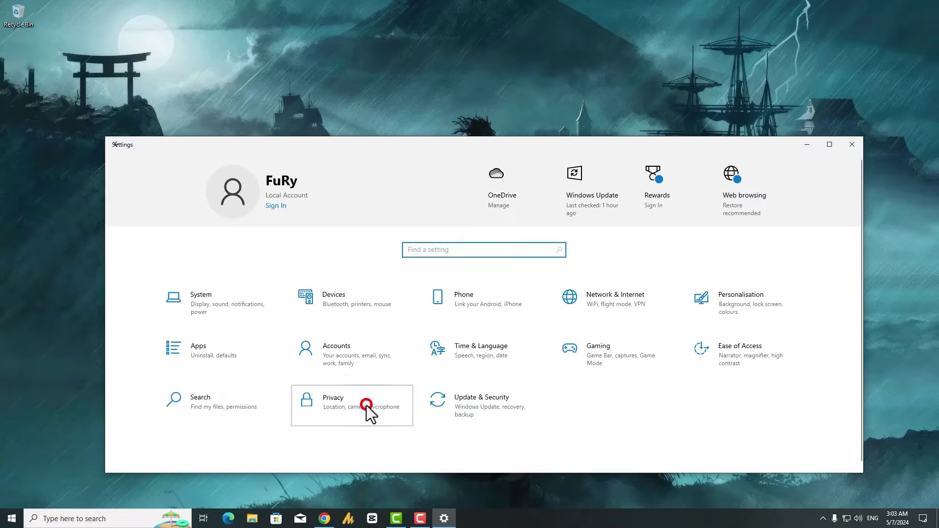
{"action": "left_click", "coordinate": [285, 322]}
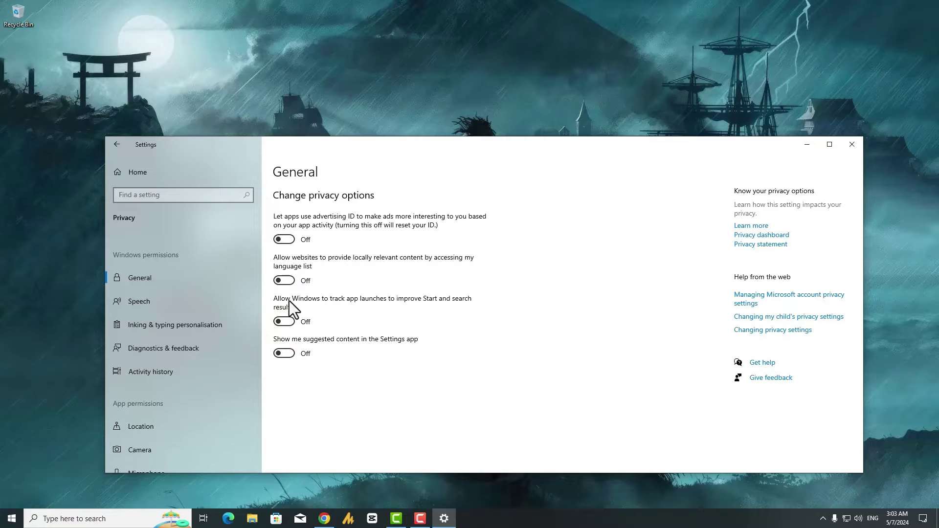
- Set 'Let apps run in the background' to Off and close Settings
{"action": "scroll", "coordinate": [184, 371], "scroll_direction": "down", "scroll_amount": 3}
{"action": "scroll", "coordinate": [184, 371], "scroll_direction": "down", "scroll_amount": 12}
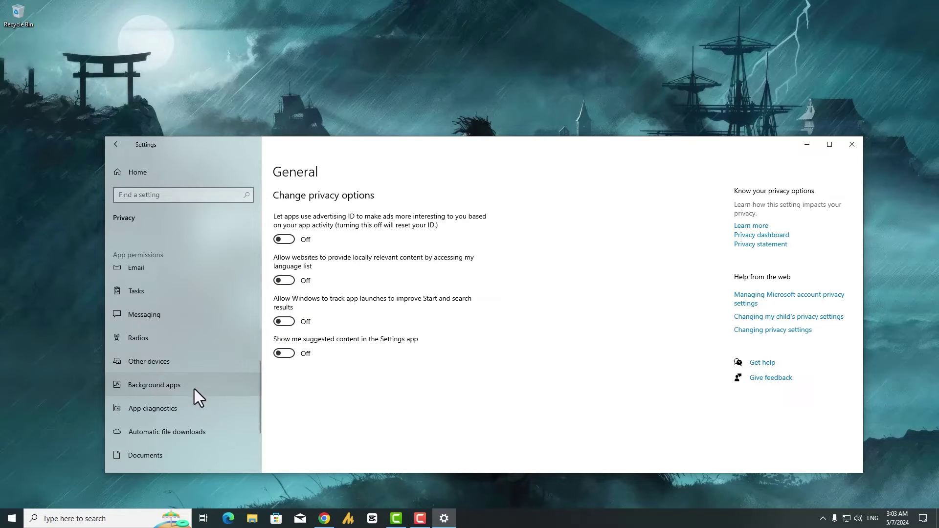
{"action": "left_click", "coordinate": [201, 389]}
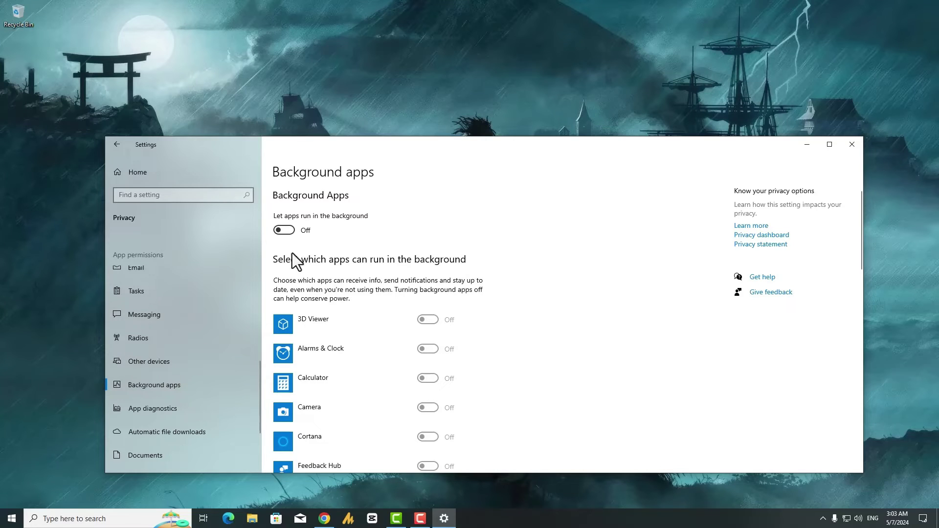
{"action": "left_click", "coordinate": [279, 230]}
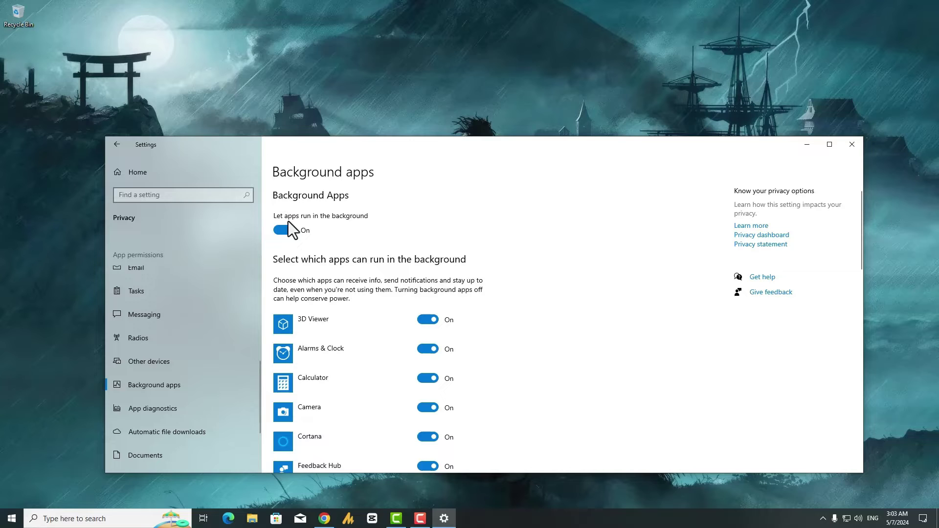
{"action": "left_click", "coordinate": [287, 231]}
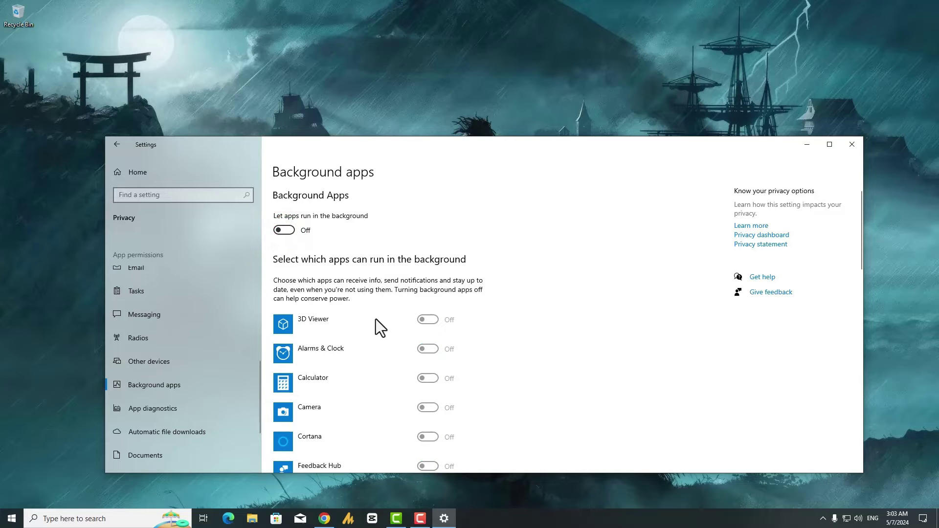
{"action": "scroll", "coordinate": [376, 319], "scroll_direction": "down", "scroll_amount": 1}
{"action": "scroll", "coordinate": [381, 329], "scroll_direction": "down", "scroll_amount": 1}
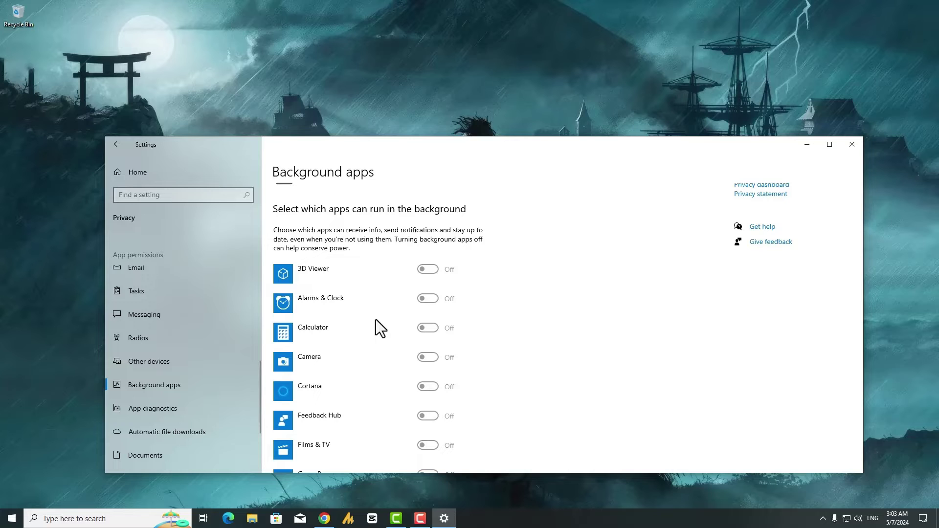
{"action": "left_click", "coordinate": [852, 145]}
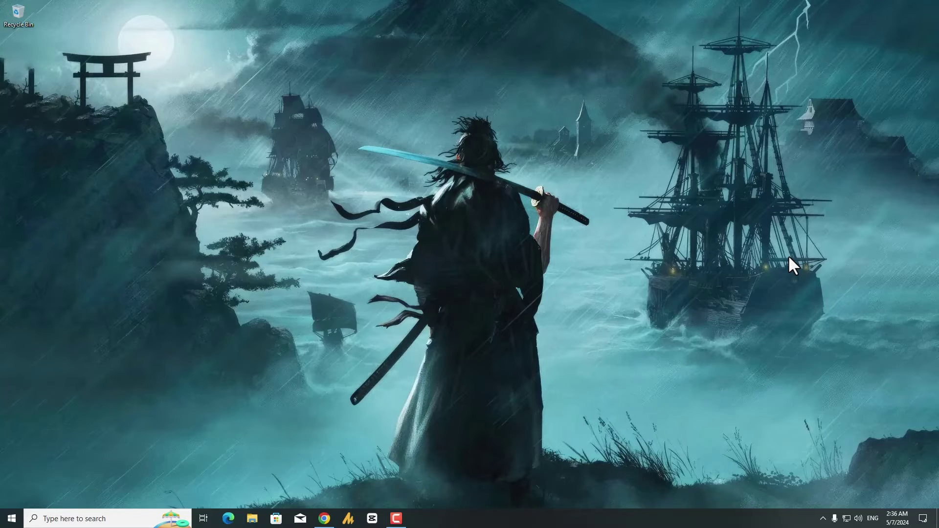
- Open Startup apps via 'startup' search and disable CCXProcess, Internet Download Manager and Riot Client
{"action": "key", "text": "super"}
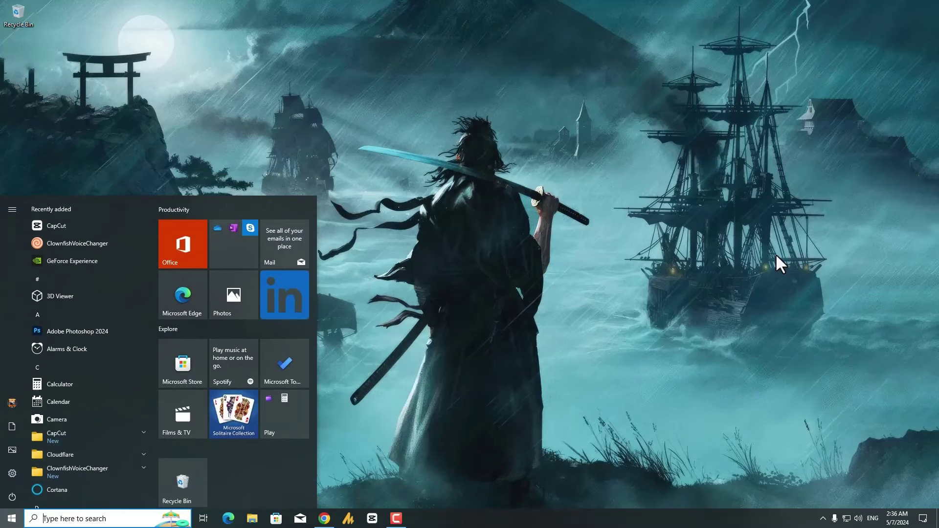
{"action": "type", "text": "sta"}
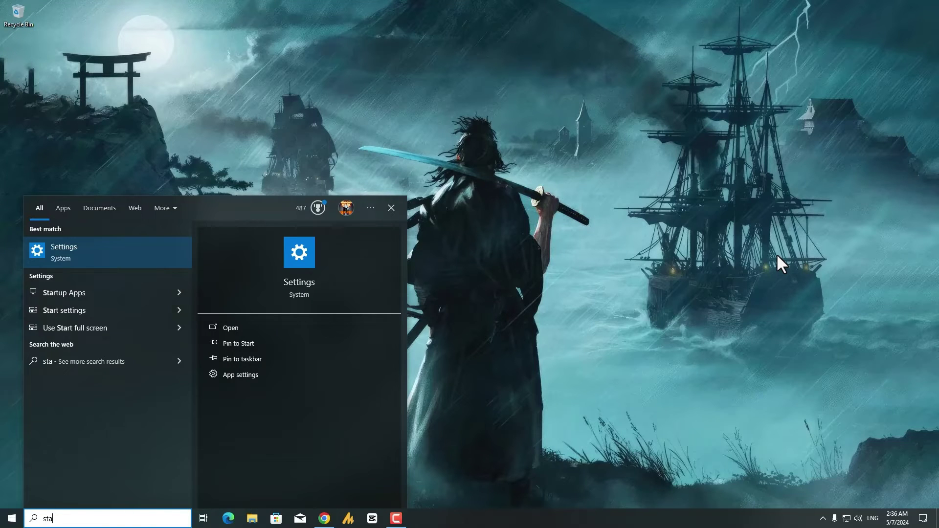
{"action": "type", "text": "rtup"}
{"action": "key", "text": "Return"}
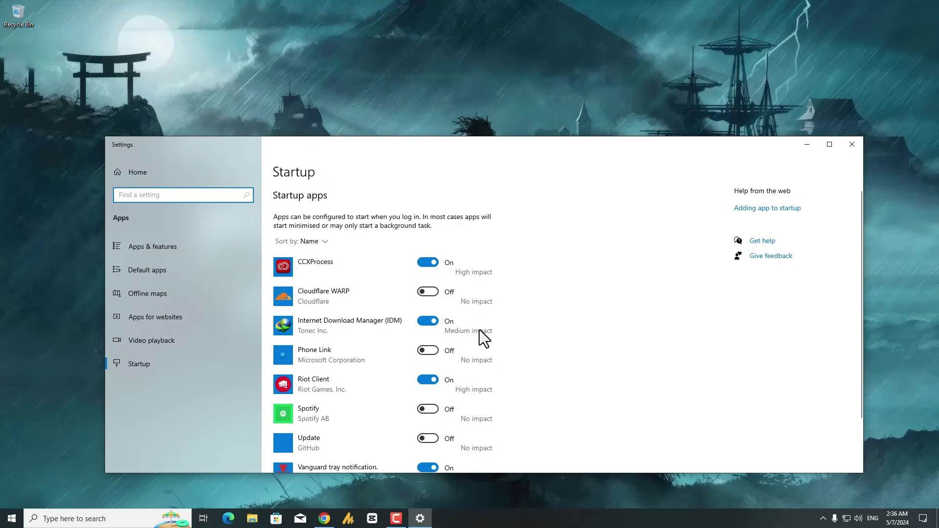
{"action": "left_click", "coordinate": [427, 263]}
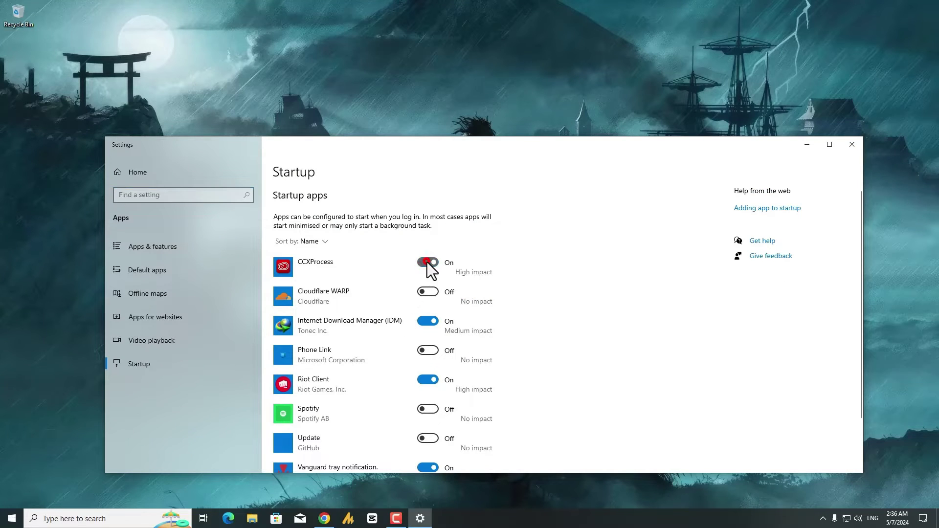
{"action": "left_click", "coordinate": [425, 322]}
{"action": "scroll", "coordinate": [421, 350], "scroll_direction": "down", "scroll_amount": 2}
{"action": "left_click", "coordinate": [427, 329]}
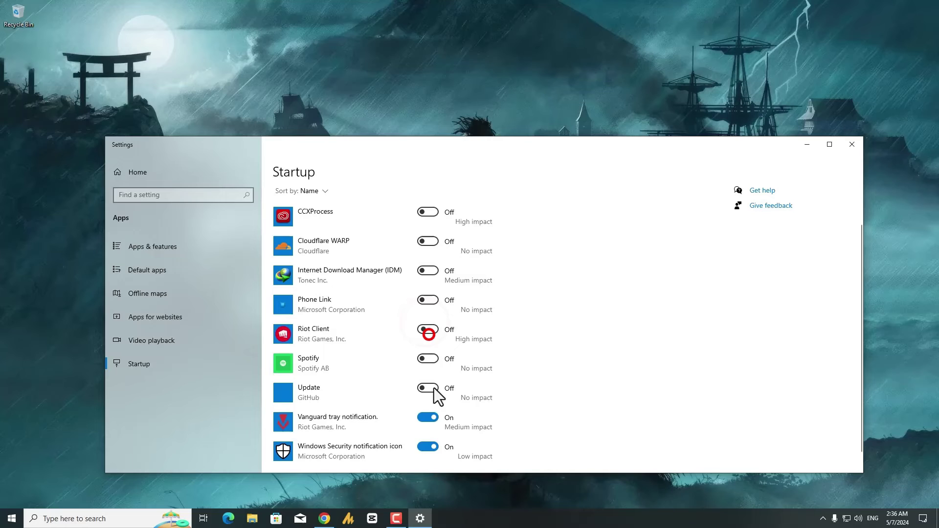
- Keep Vanguard tray notification and Windows Security notification enabled at startup, then close Settings
{"action": "left_click", "coordinate": [428, 417]}
{"action": "left_click", "coordinate": [429, 447]}
{"action": "scroll", "coordinate": [430, 451], "scroll_direction": "down", "scroll_amount": 1}
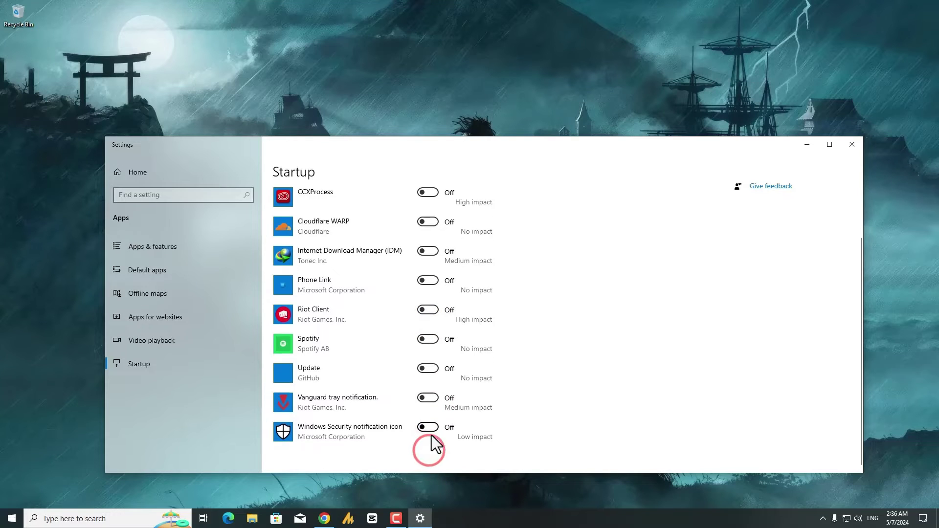
{"action": "left_click", "coordinate": [428, 427]}
{"action": "left_click", "coordinate": [429, 398]}
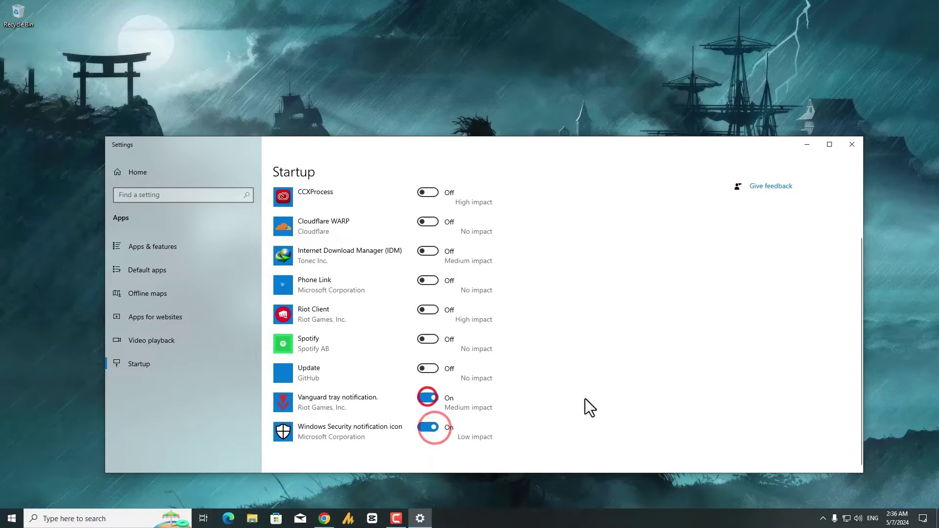
{"action": "left_click", "coordinate": [849, 148]}
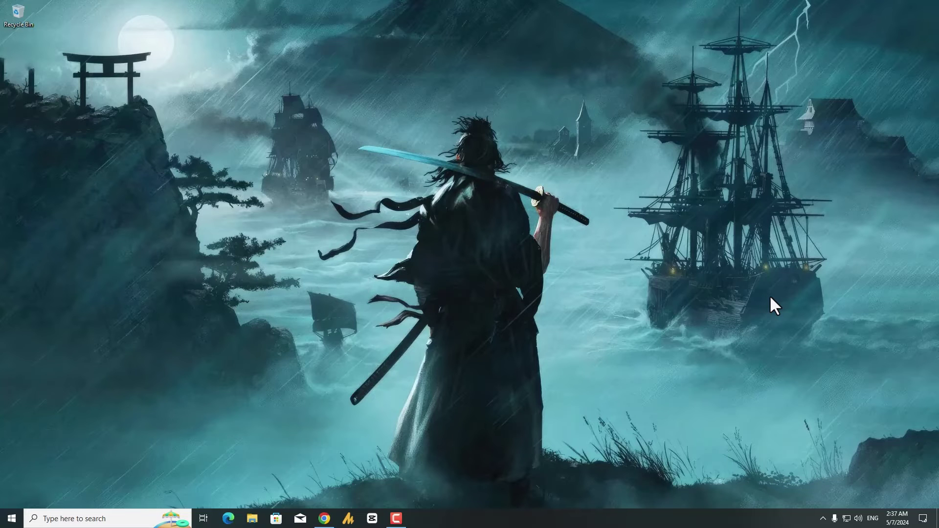
{"action": "key", "text": "super+r"}
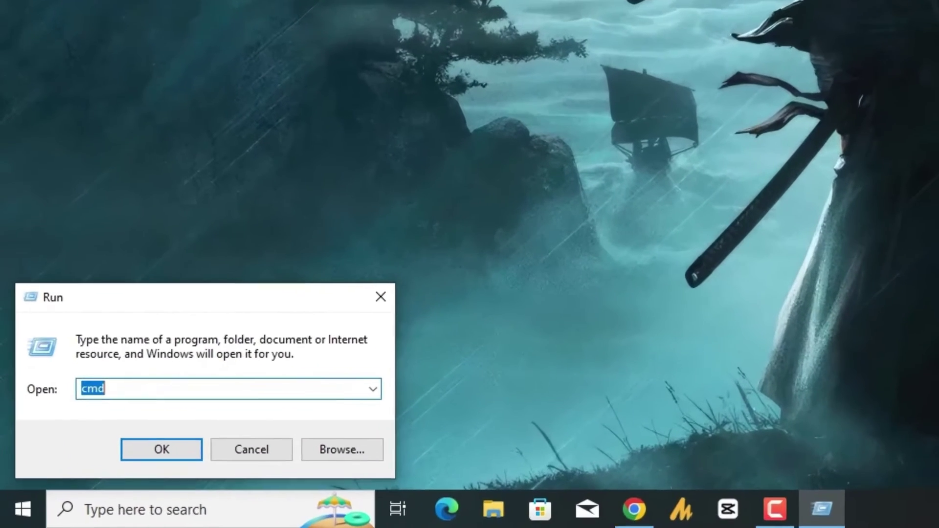
- Run msconfig and show the Services tab of System Configuration
{"action": "type", "text": ","}
{"action": "key", "text": "BackSpace"}
{"action": "type", "text": "msco"}
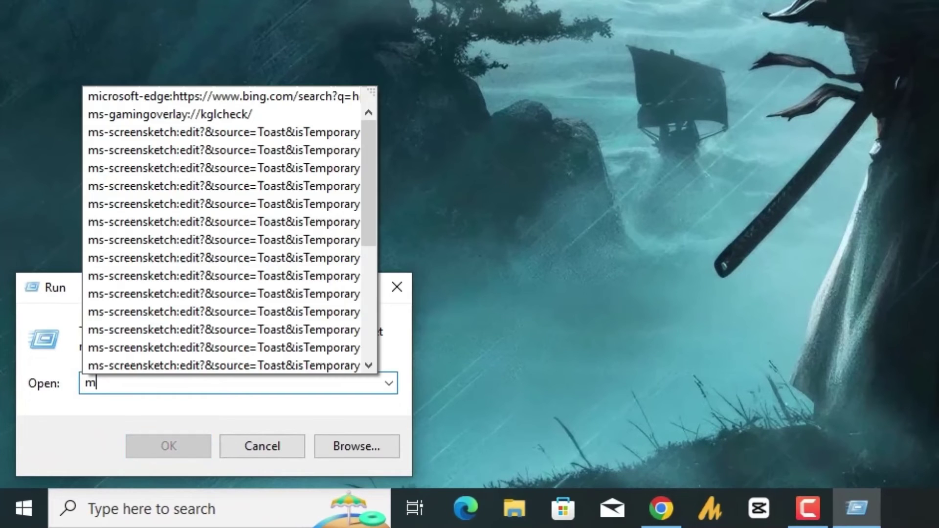
{"action": "type", "text": "nfig"}
{"action": "key", "text": "Return"}
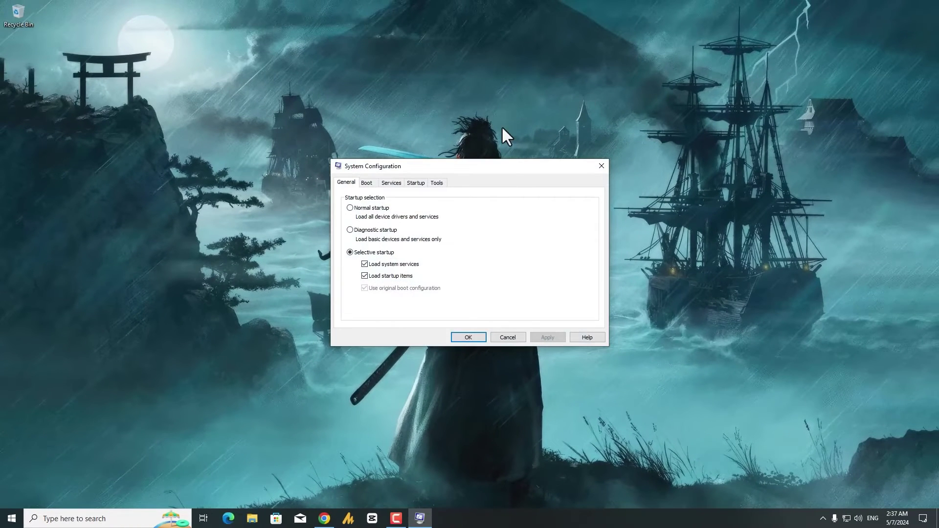
{"action": "left_click_drag", "start_coordinate": [503, 168], "coordinate": [694, 151]}
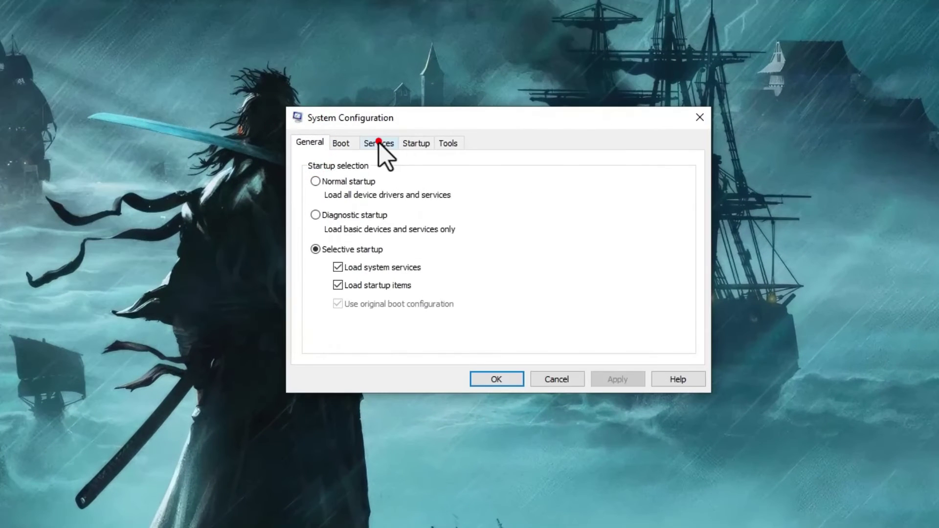
{"action": "left_click", "coordinate": [380, 143]}
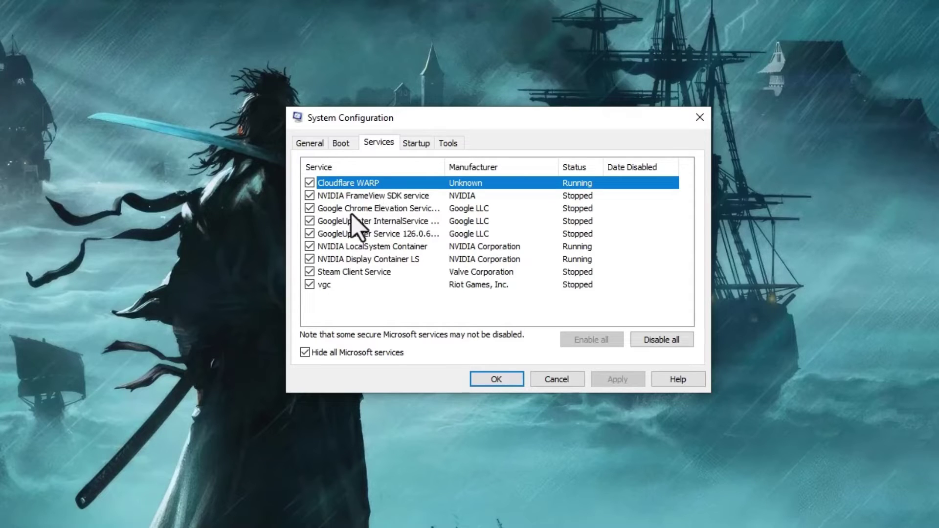
- Uncheck Google Chrome Elevation Service and both GoogleUpdater services, then apply the change
{"action": "left_click", "coordinate": [309, 209]}
{"action": "left_click", "coordinate": [309, 221]}
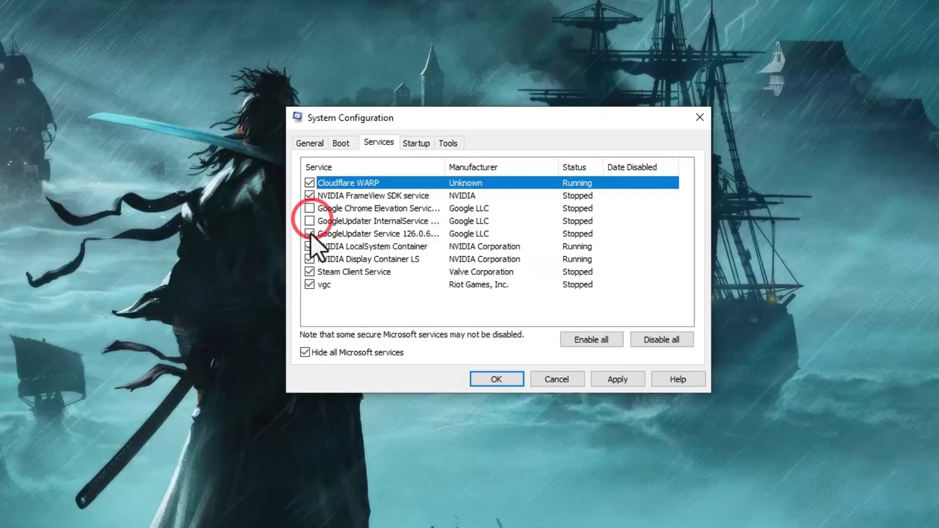
{"action": "left_click", "coordinate": [309, 233]}
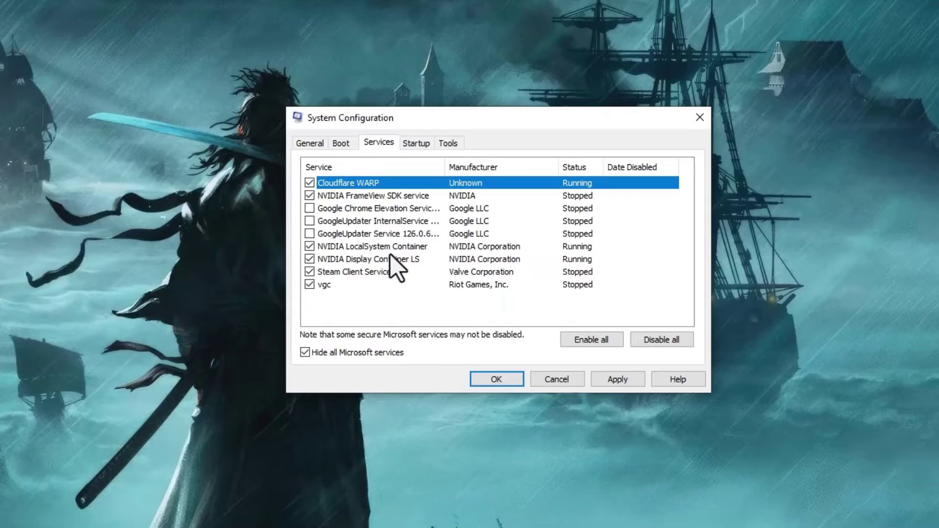
{"action": "left_click", "coordinate": [364, 273]}
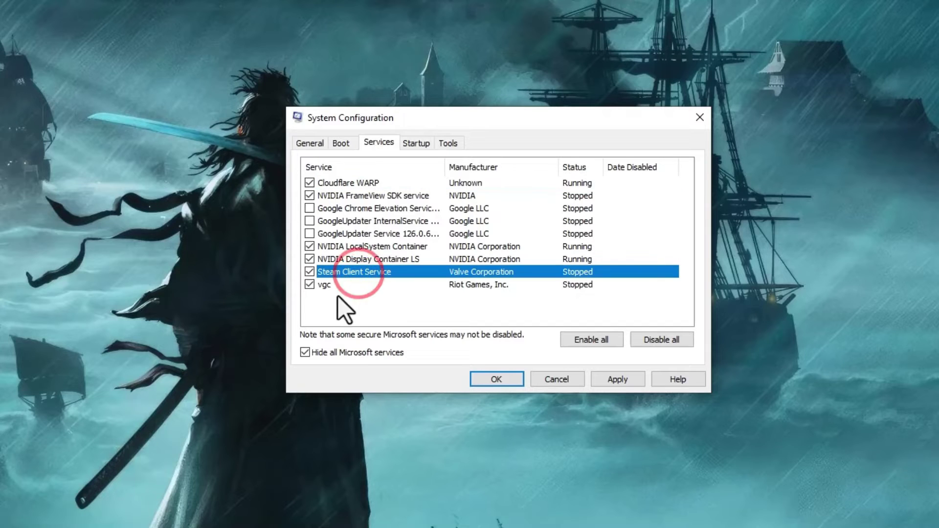
{"action": "left_click", "coordinate": [344, 286]}
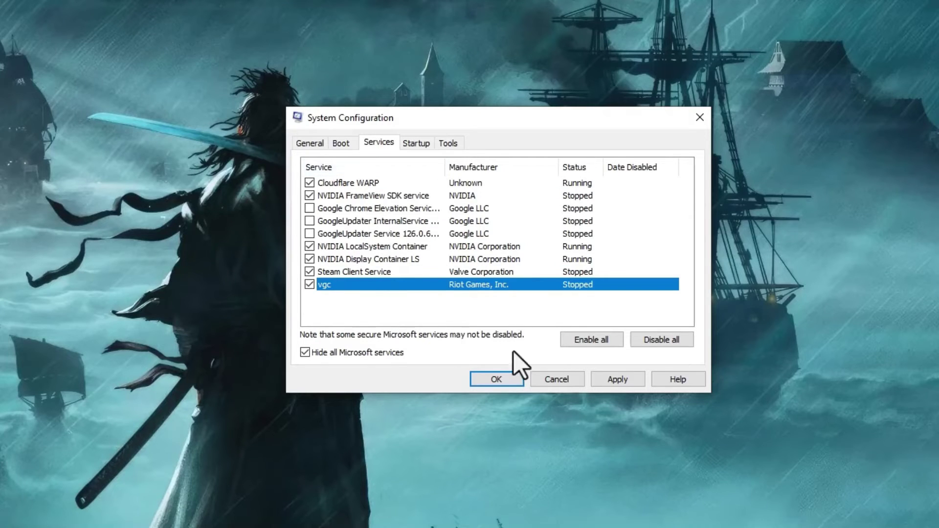
{"action": "left_click", "coordinate": [619, 382]}
- Confirm with OK, tick 'Don't show this message again' and exit without restarting
{"action": "left_click", "coordinate": [513, 380]}
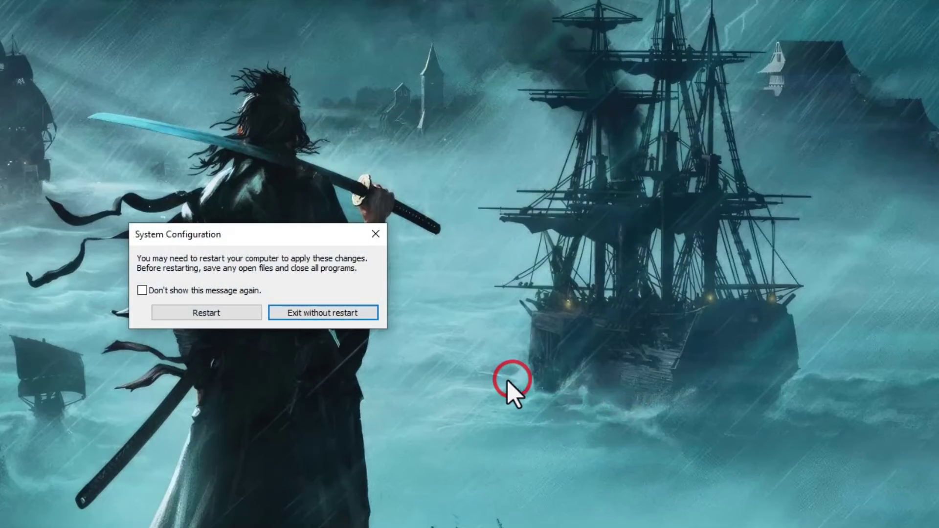
{"action": "left_click", "coordinate": [188, 295]}
{"action": "left_click", "coordinate": [333, 313]}
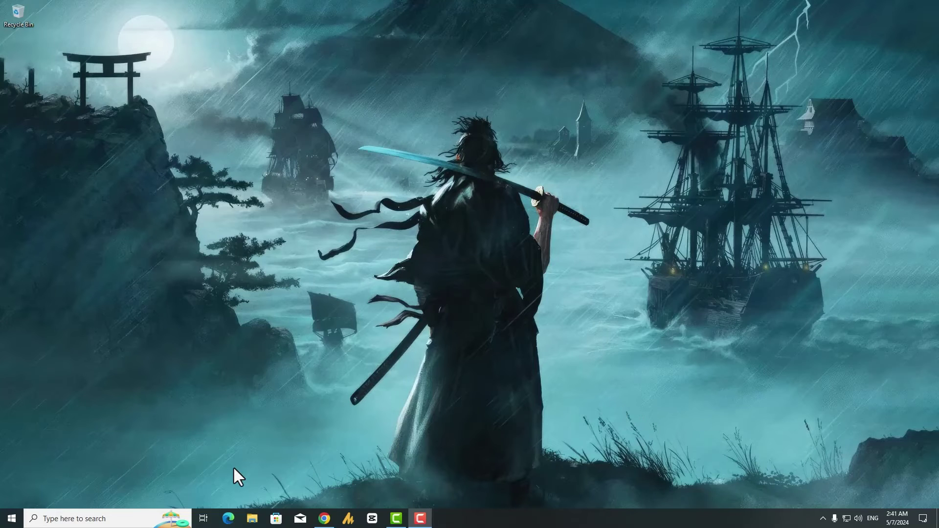
- Launch Disk Clean-up from a 'disk' search and scan drive C:
{"action": "key", "text": "super"}
{"action": "type", "text": "disk"}
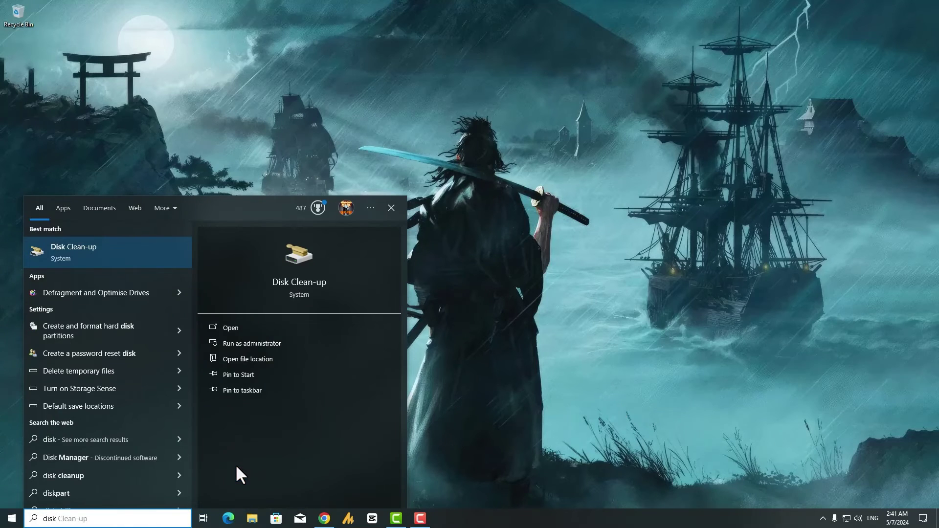
{"action": "key", "text": "Return"}
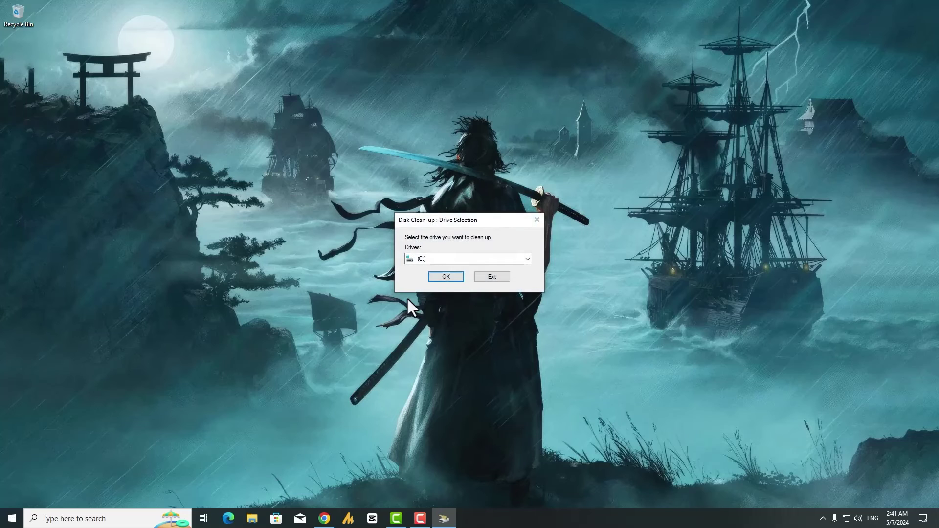
{"action": "left_click_drag", "start_coordinate": [434, 226], "coordinate": [515, 228]}
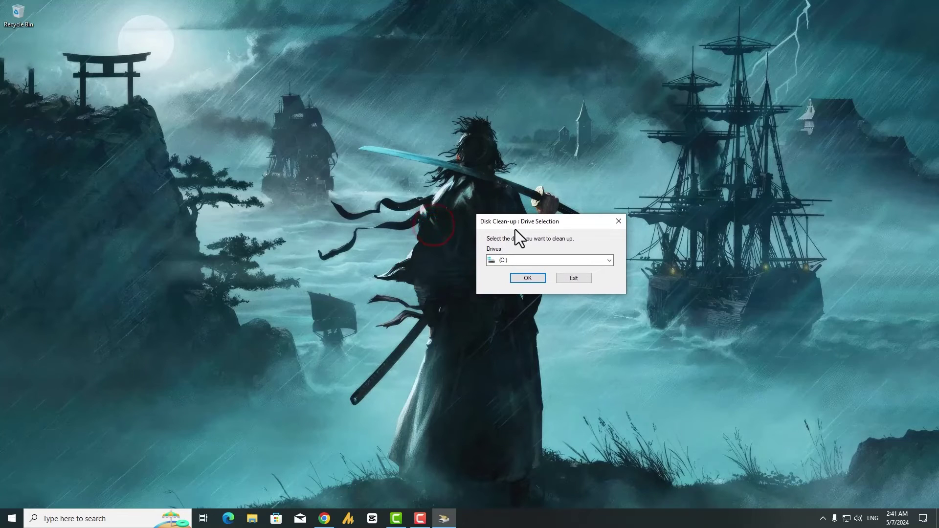
{"action": "left_click", "coordinate": [530, 260]}
{"action": "left_click", "coordinate": [529, 261]}
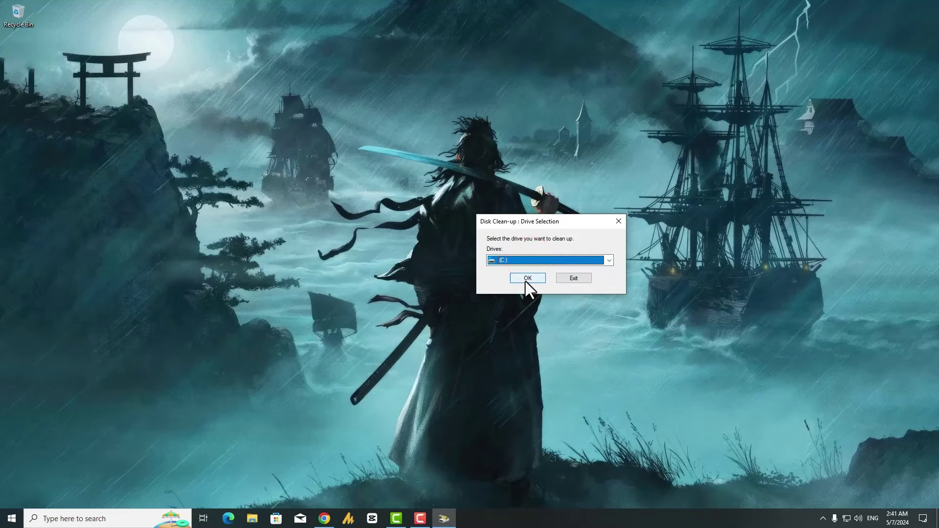
{"action": "left_click", "coordinate": [525, 281]}
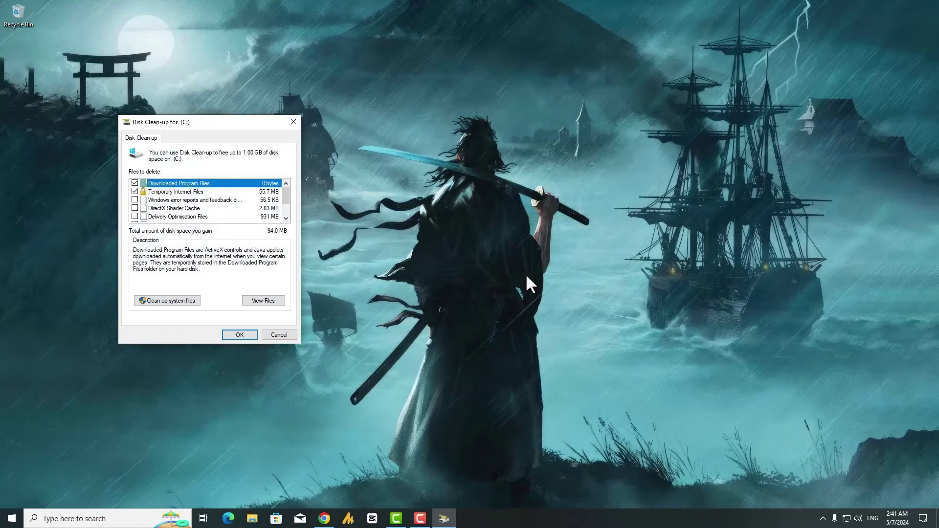
- Tick Delivery Optimisation Files, Recycle Bin and Temporary files, then confirm the cleanup
{"action": "left_click_drag", "start_coordinate": [242, 122], "coordinate": [471, 131]}
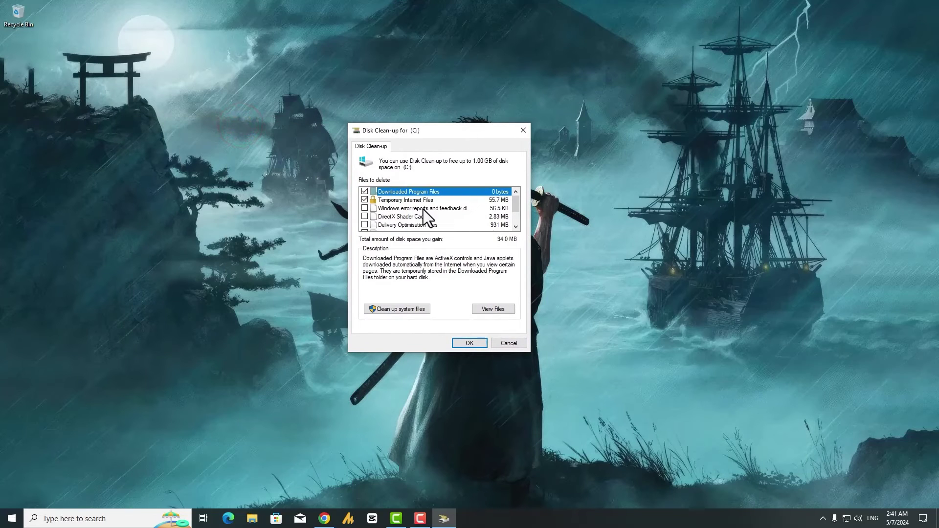
{"action": "left_click", "coordinate": [365, 224]}
{"action": "scroll", "coordinate": [371, 210], "scroll_direction": "down", "scroll_amount": 1}
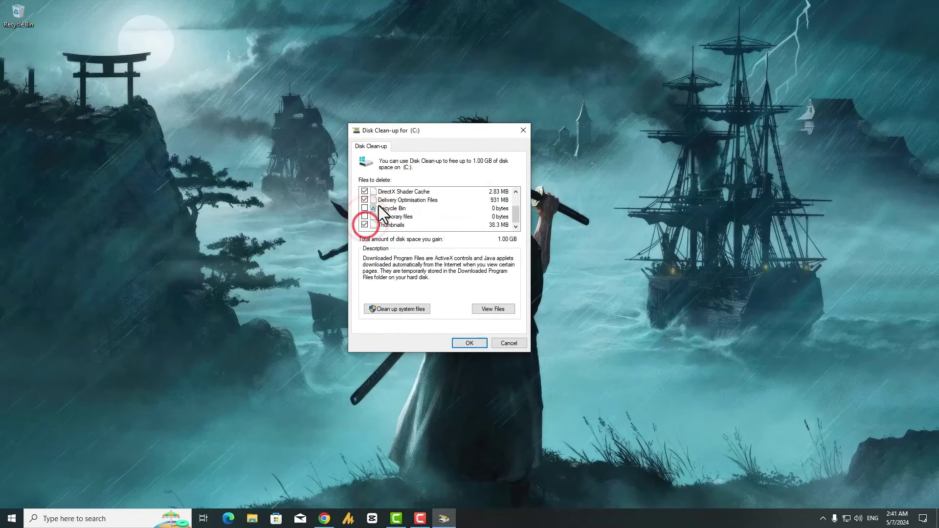
{"action": "left_click", "coordinate": [365, 208]}
{"action": "left_click", "coordinate": [365, 217]}
{"action": "scroll", "coordinate": [431, 217], "scroll_direction": "up", "scroll_amount": 1}
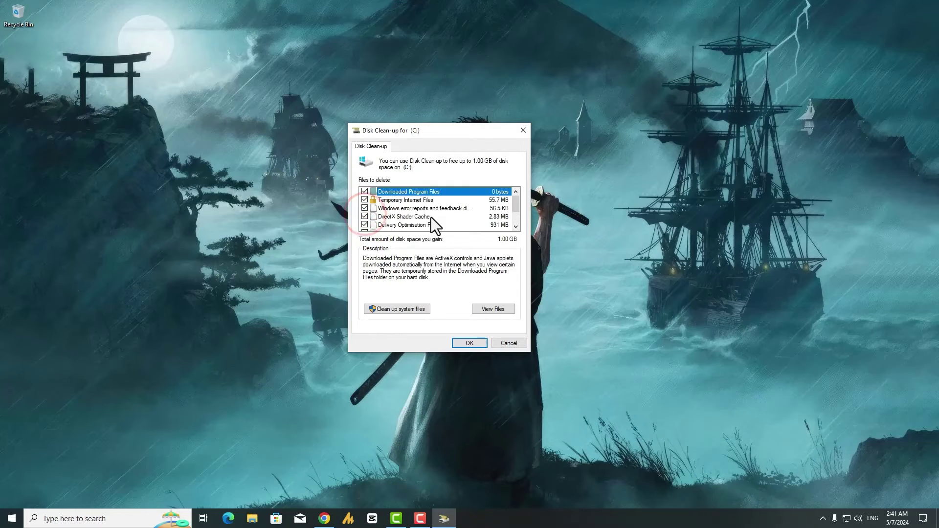
{"action": "scroll", "coordinate": [431, 217], "scroll_direction": "down", "scroll_amount": 1}
{"action": "left_click", "coordinate": [470, 344]}
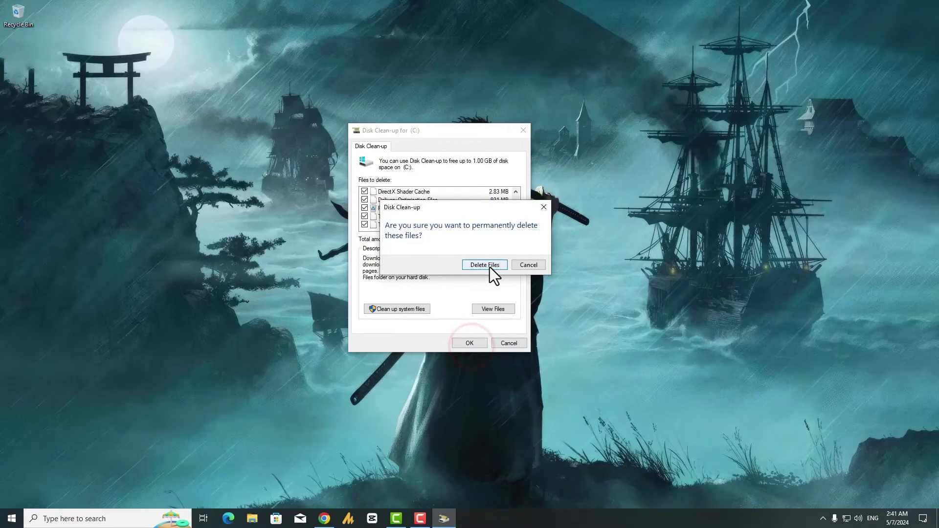
- Confirm permanently deleting the marked files from drive C:
{"action": "left_click", "coordinate": [490, 267]}
{"action": "left_click_drag", "start_coordinate": [474, 226], "coordinate": [507, 228]}
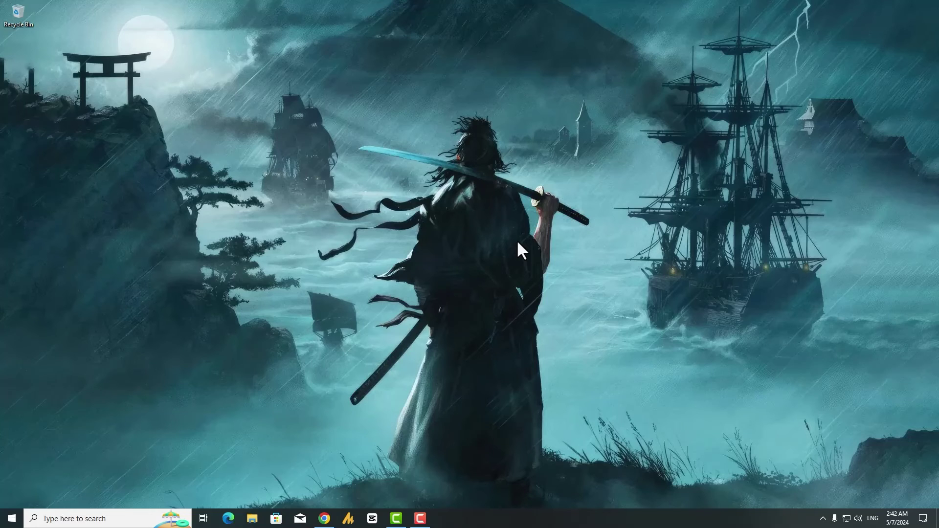
- Open Defragment and Optimise Drives from search and analyse the HHD (H:) drive
{"action": "key", "text": "super"}
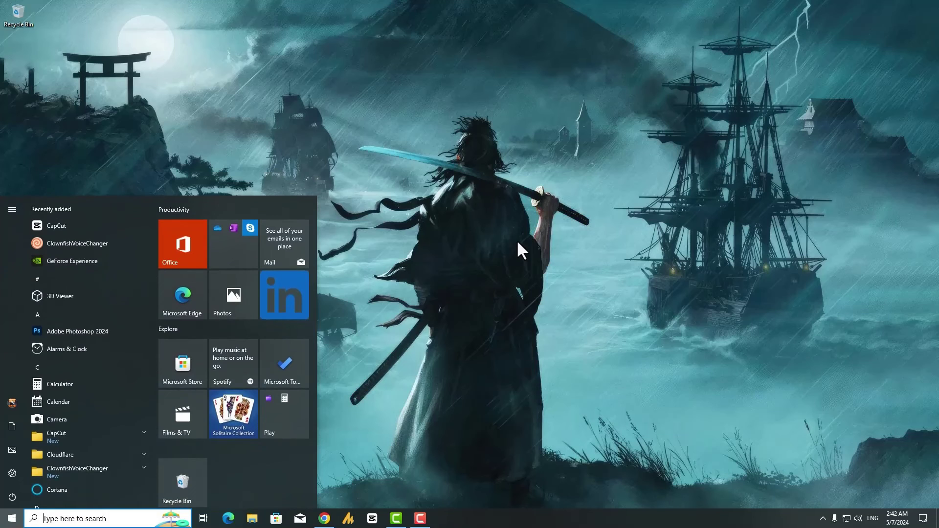
{"action": "type", "text": "defra"}
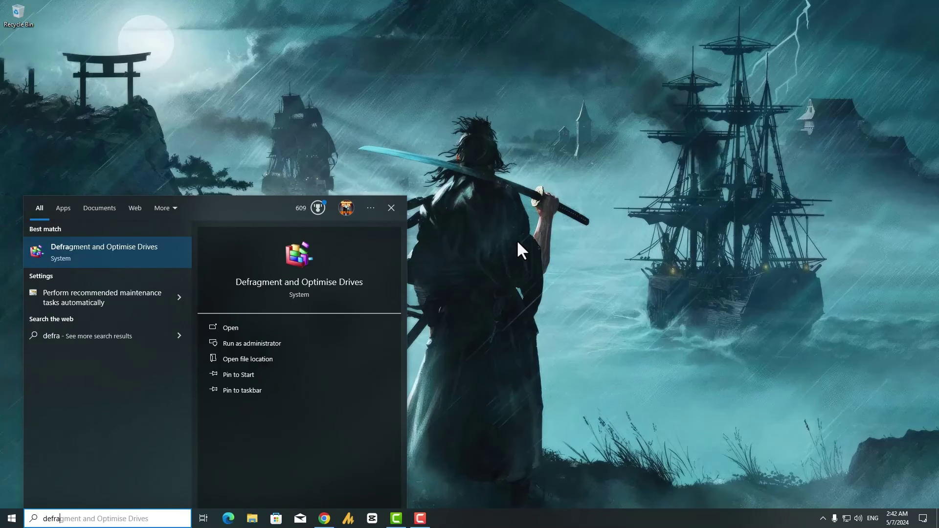
{"action": "type", "text": "gment and optim"}
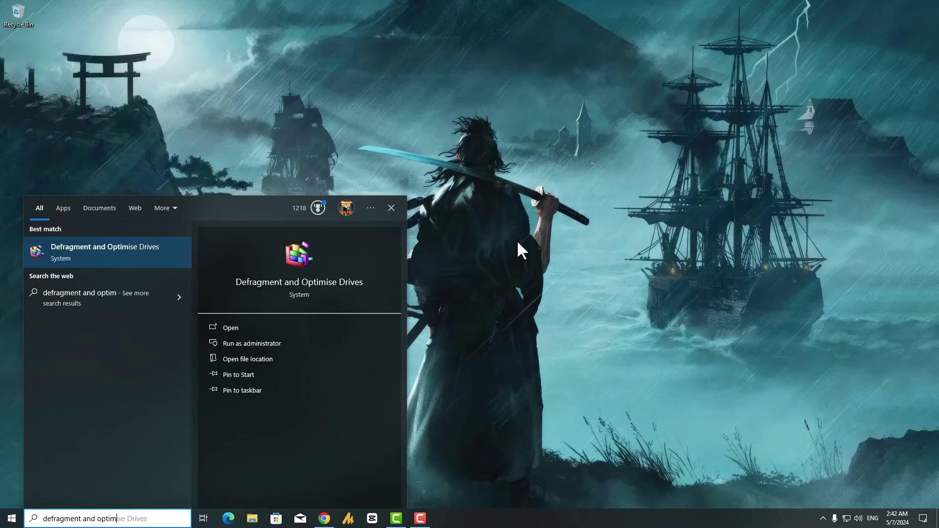
{"action": "type", "text": "ize dri"}
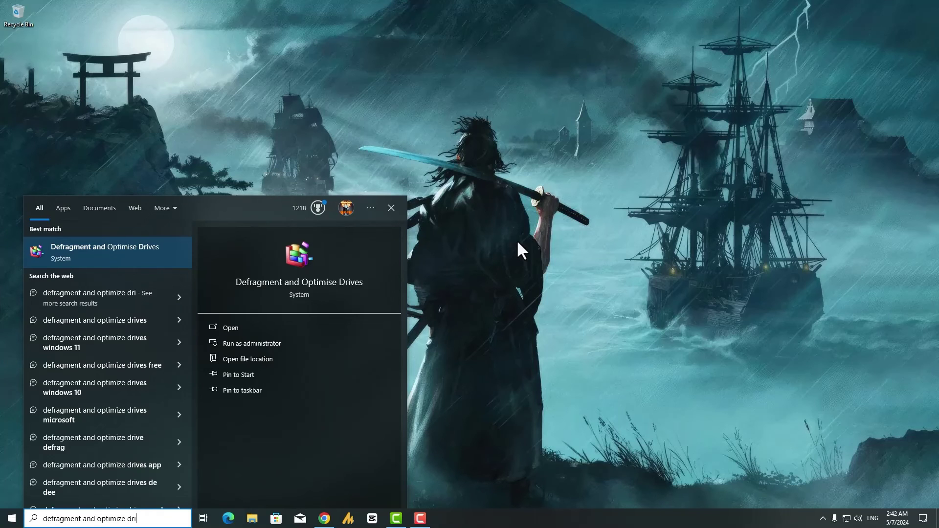
{"action": "left_click", "coordinate": [111, 250]}
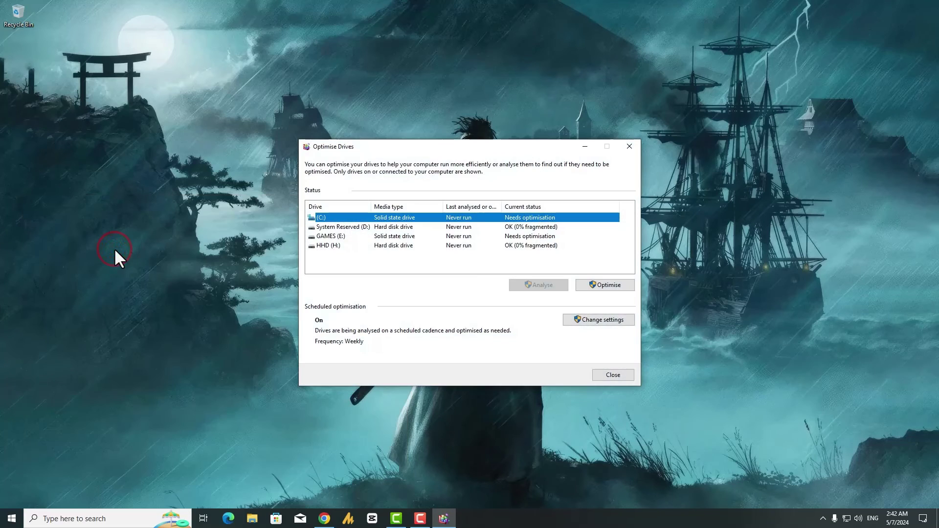
{"action": "left_click_drag", "start_coordinate": [360, 147], "coordinate": [436, 144]}
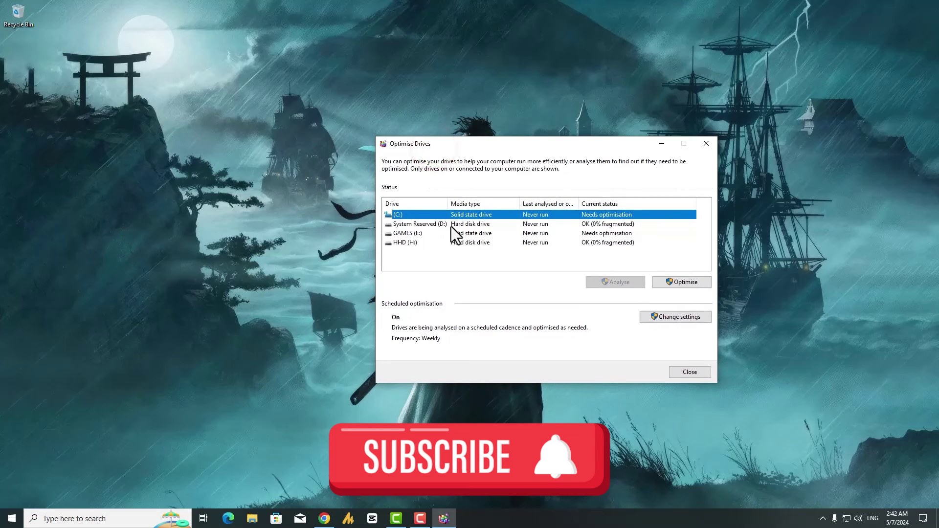
{"action": "left_click_drag", "start_coordinate": [450, 225], "coordinate": [448, 236]}
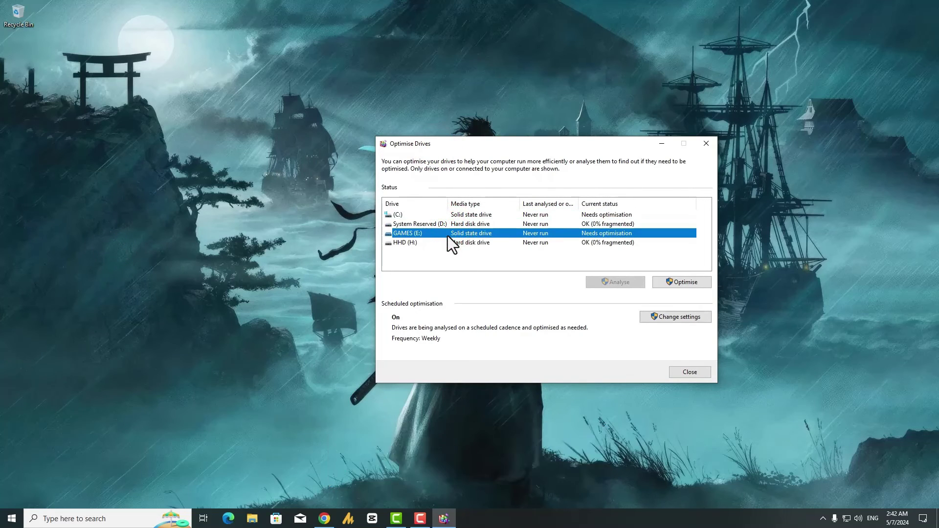
{"action": "left_click", "coordinate": [624, 285]}
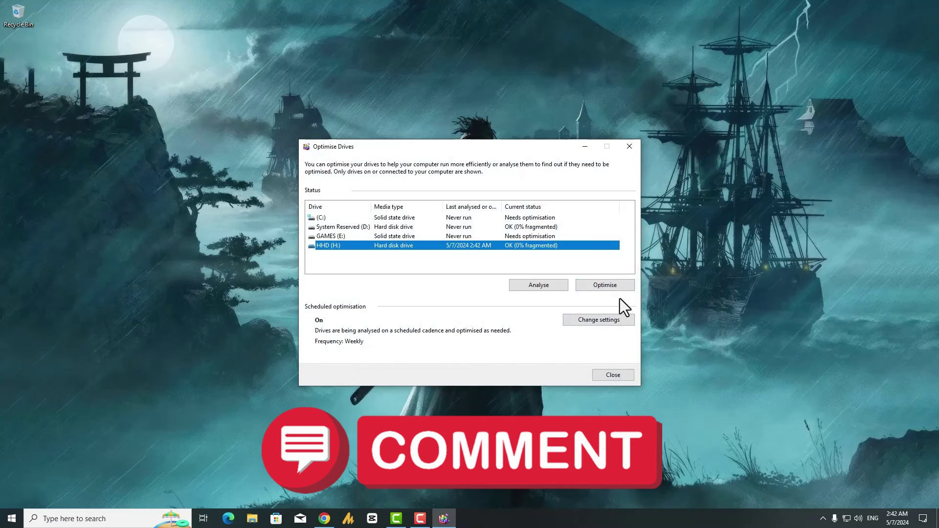
- Start optimising the HHD (H:) drive
{"action": "left_click", "coordinate": [619, 287]}
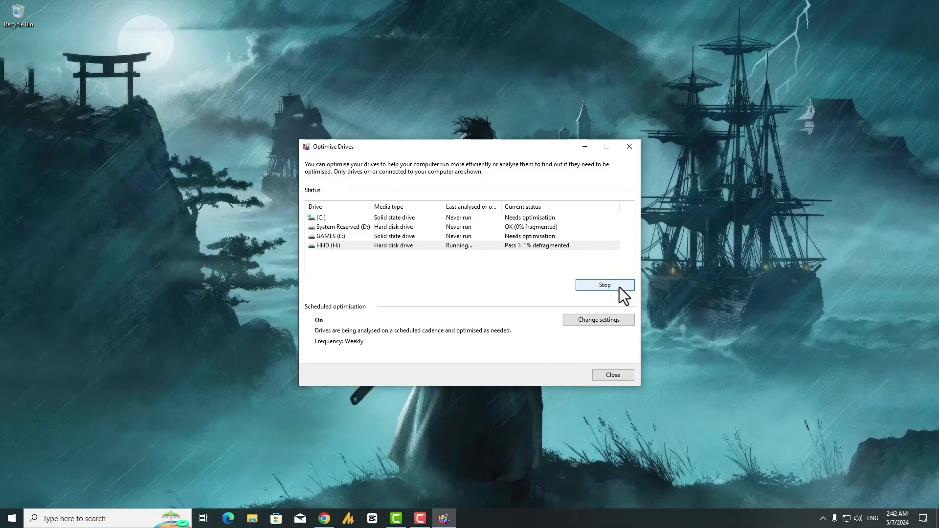